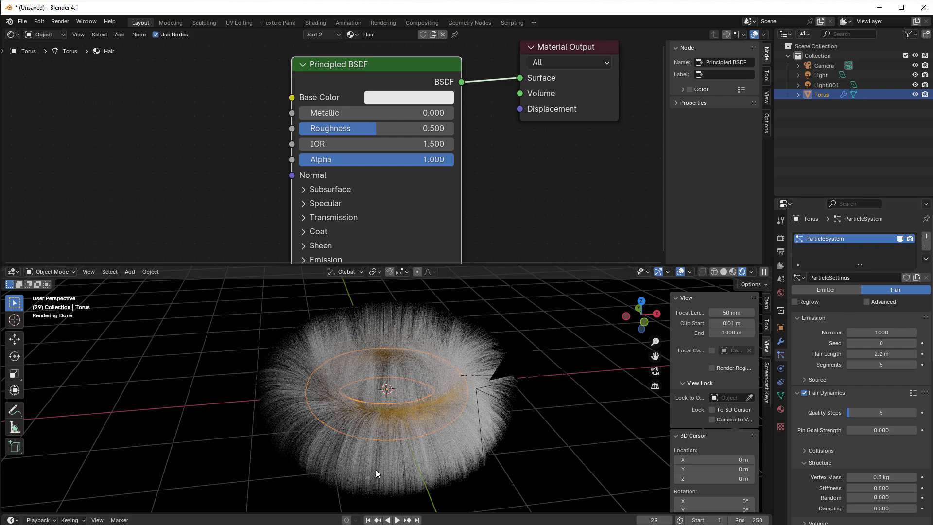
Step: Delete the Principled BSDF node from the torus's Hair material
middle_drag(379, 469, 376, 456)
scroll(377, 457, up, 2)
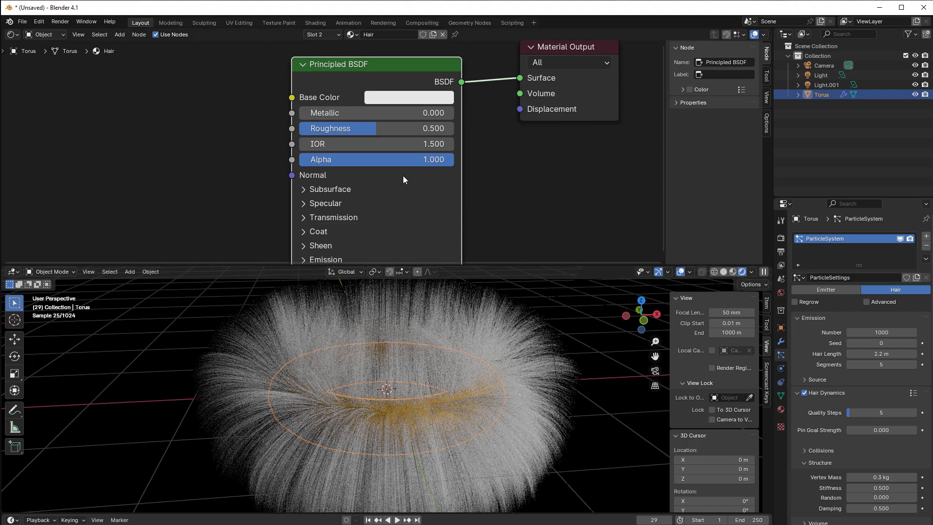
key(x)
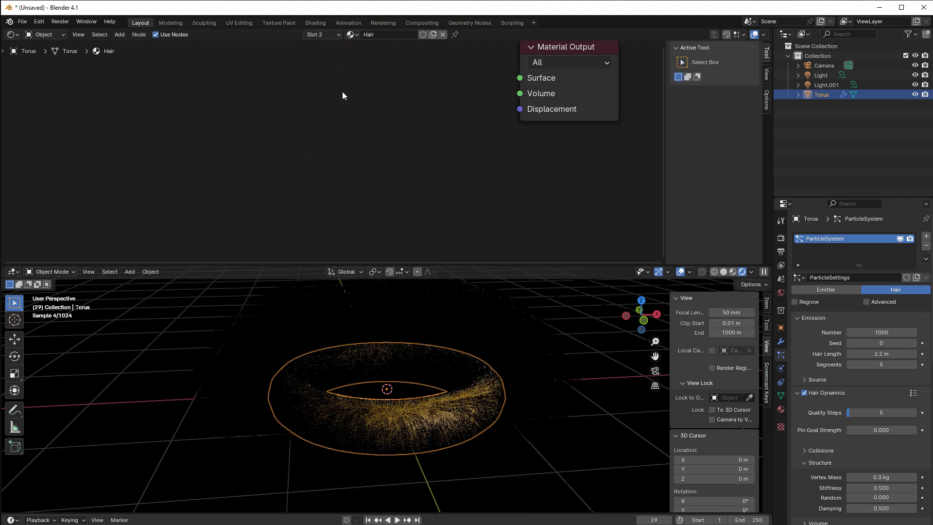
Step: Add a Principled Hair BSDF node, connect its BSDF output to the Material Output's Surface input, and place it beside that node
key(shift+a)
mouse_move(342, 91)
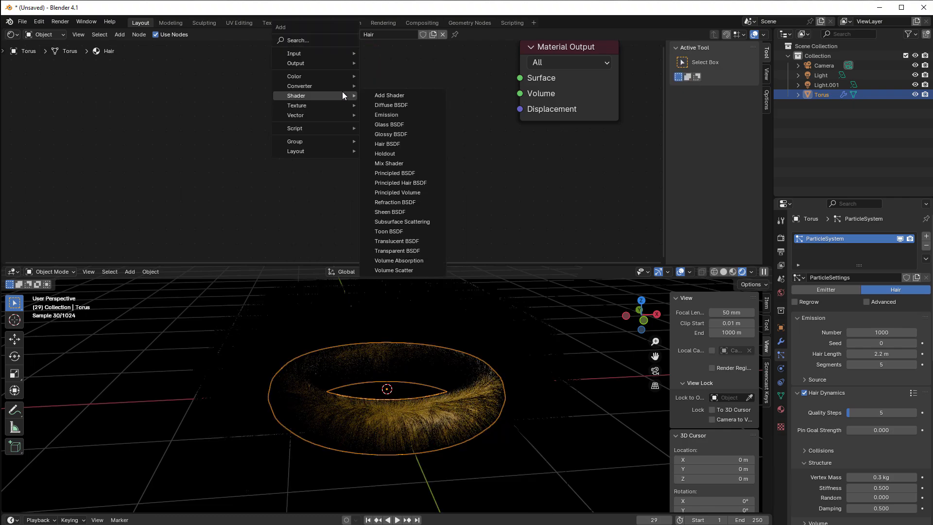
click(416, 184)
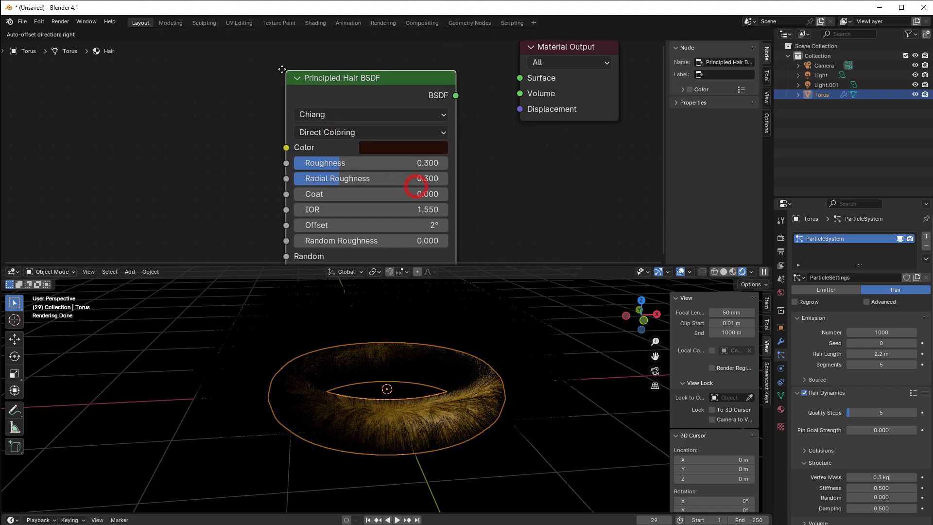
click(424, 100)
drag(436, 83, 519, 77)
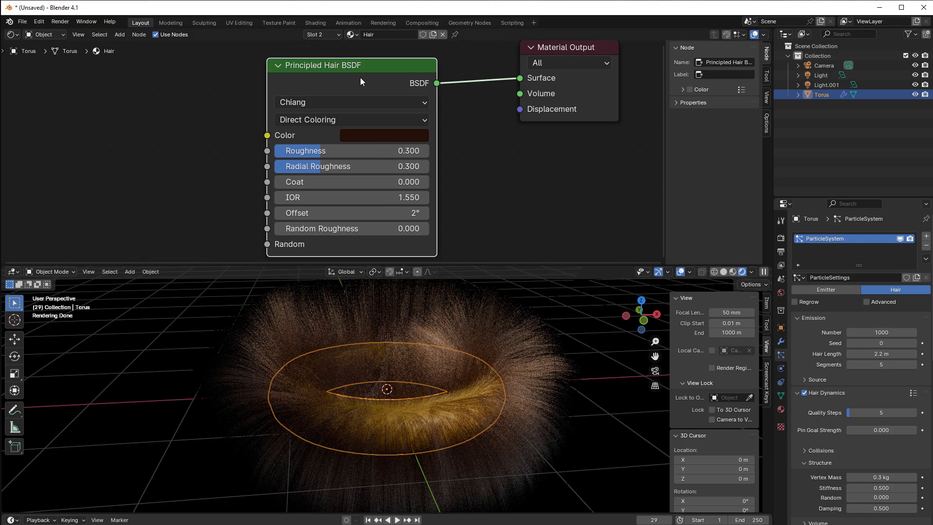
drag(360, 77, 392, 70)
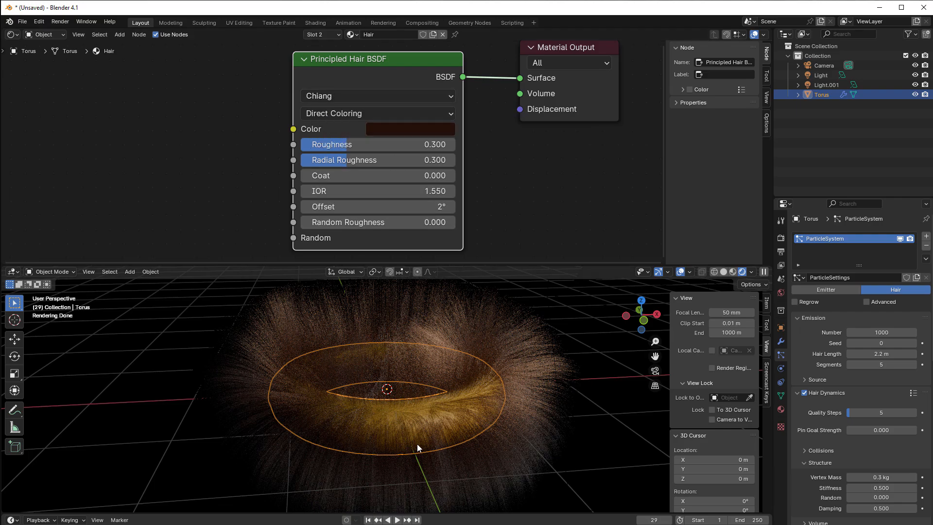
Step: Switch the Principled Hair BSDF node's scattering model to Huang and inspect its parameters
scroll(467, 444, up, 1)
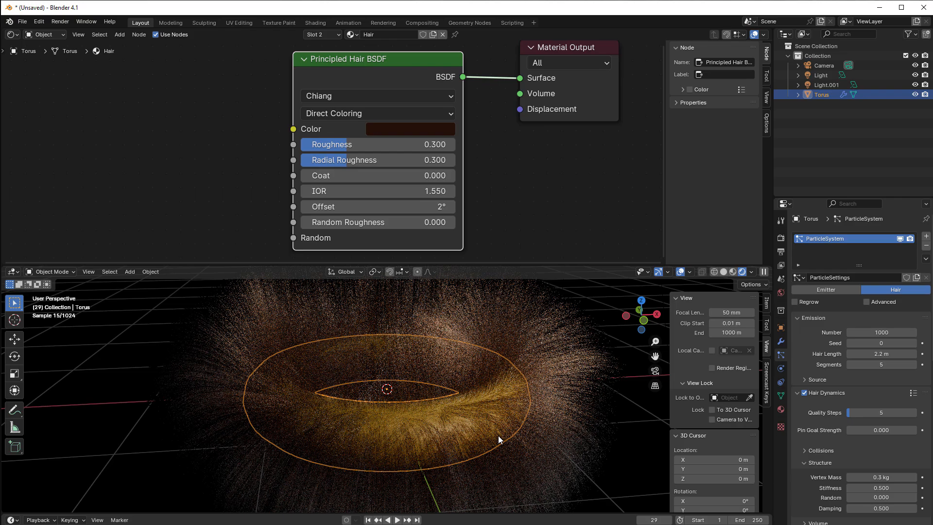
scroll(498, 435, down, 8)
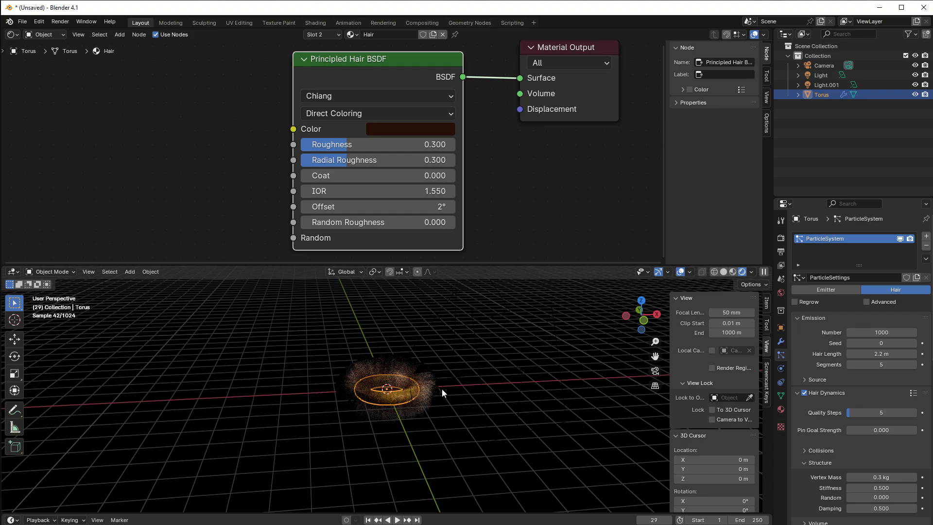
click(319, 97)
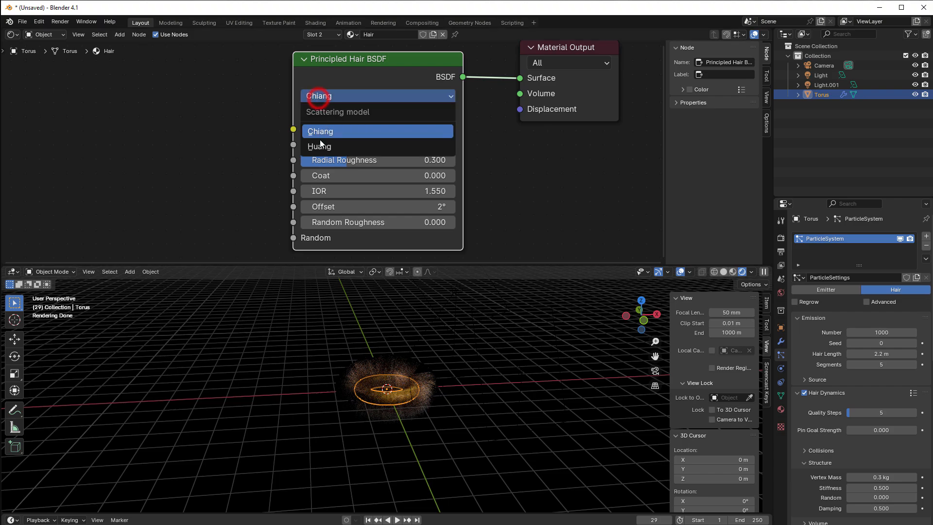
click(319, 145)
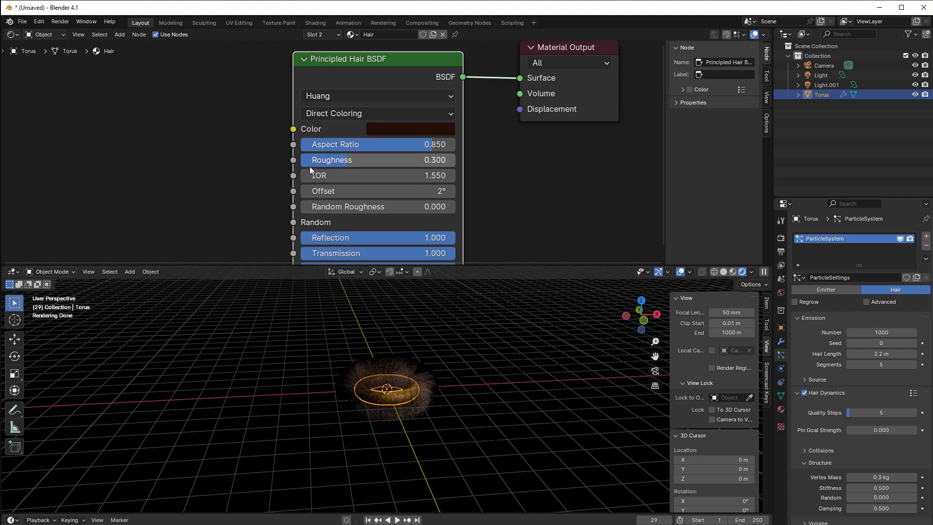
scroll(399, 407, up, 7)
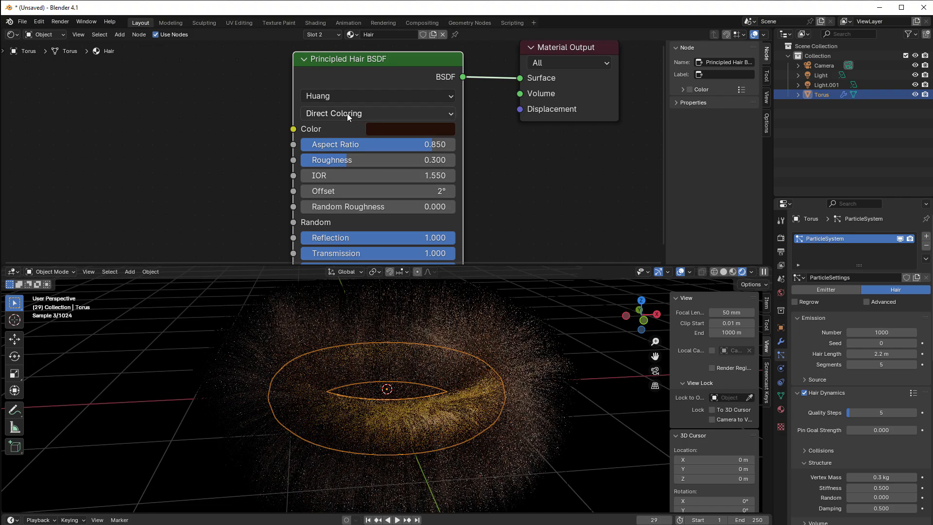
click(348, 112)
click(343, 99)
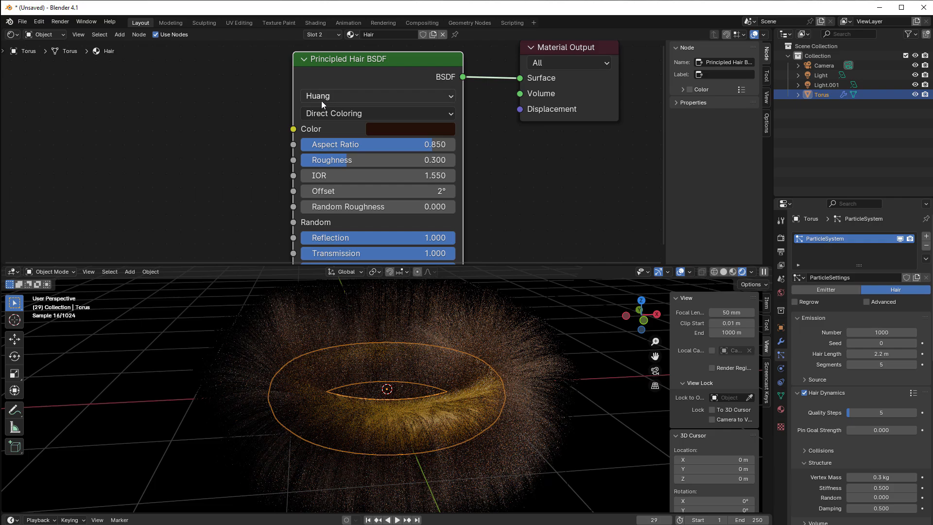
scroll(476, 219, down, 1)
middle_drag(476, 219, 477, 194)
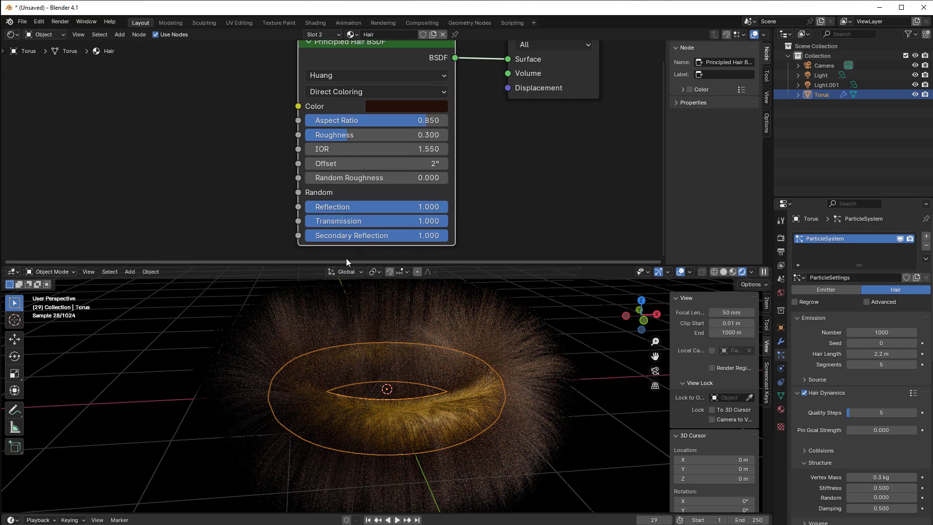
Step: Compare the Chiang and Huang scattering models on the hair shader, finishing with Chiang selected
click(322, 74)
click(323, 108)
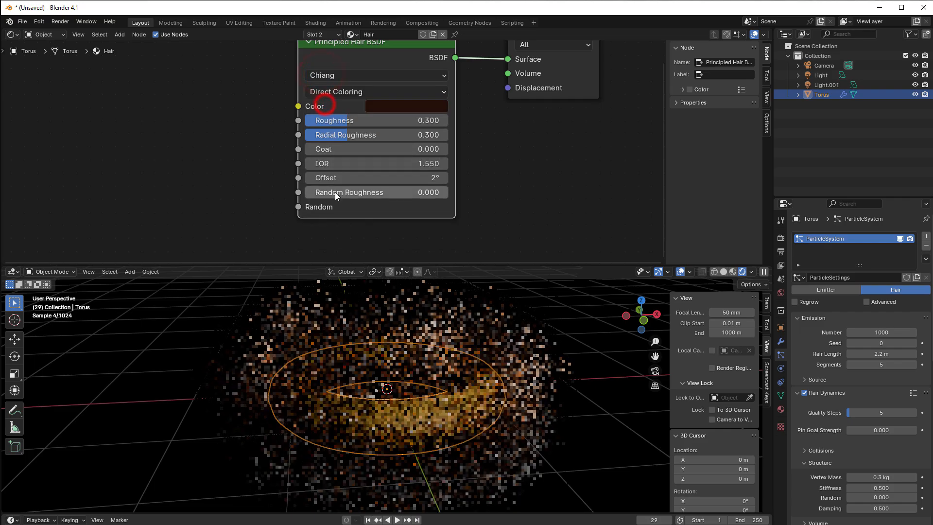
click(337, 78)
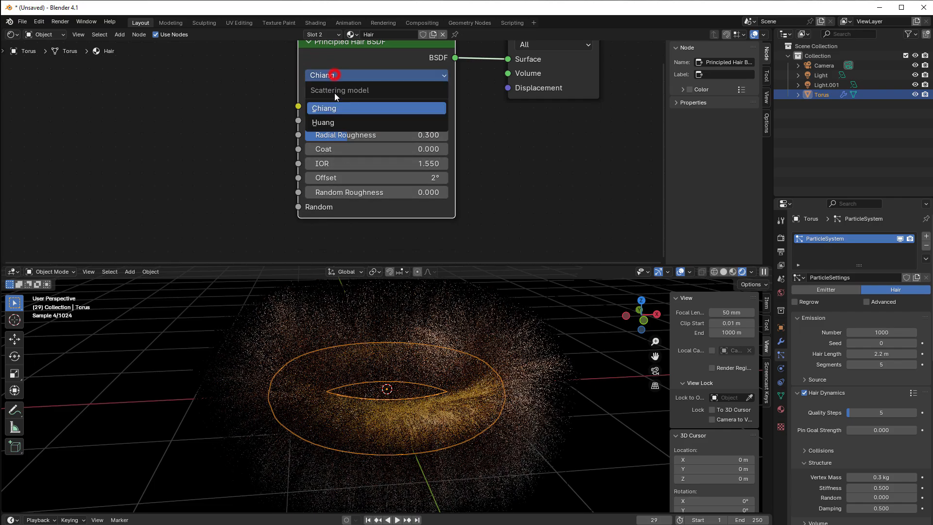
click(337, 121)
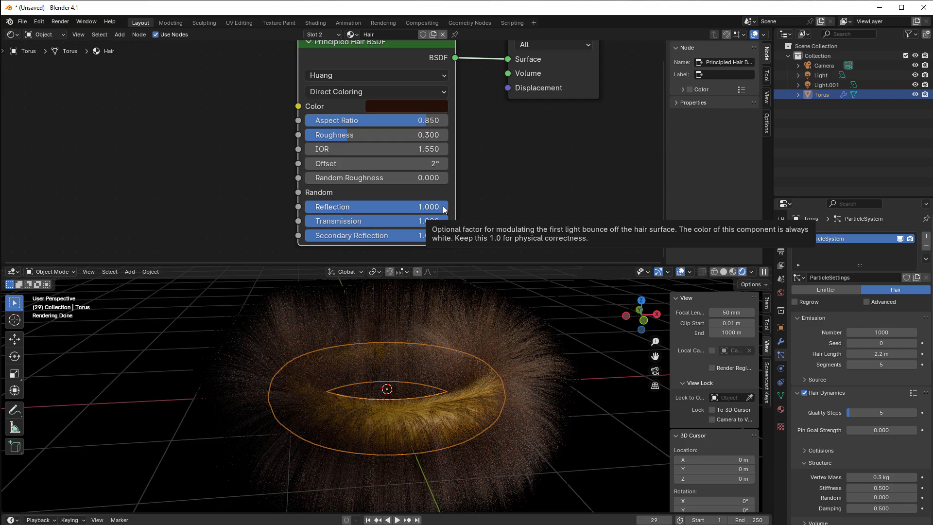
click(347, 76)
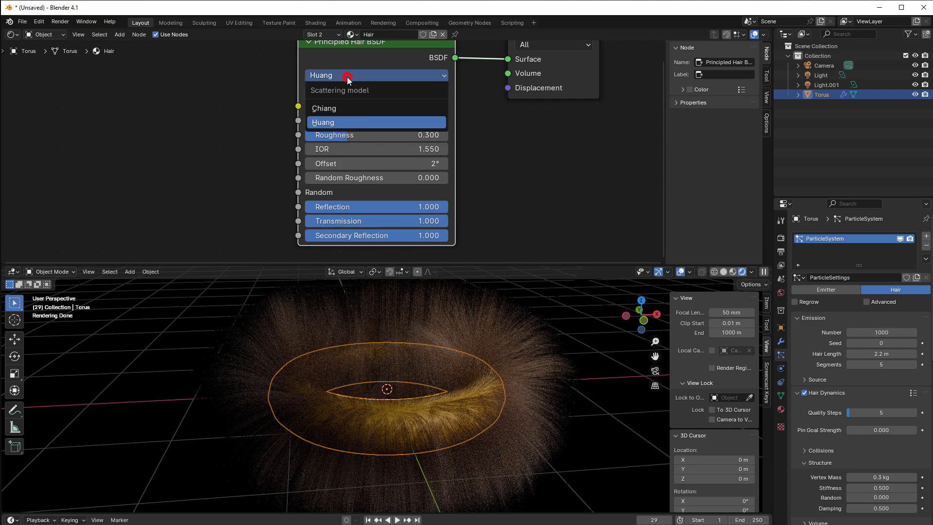
click(344, 109)
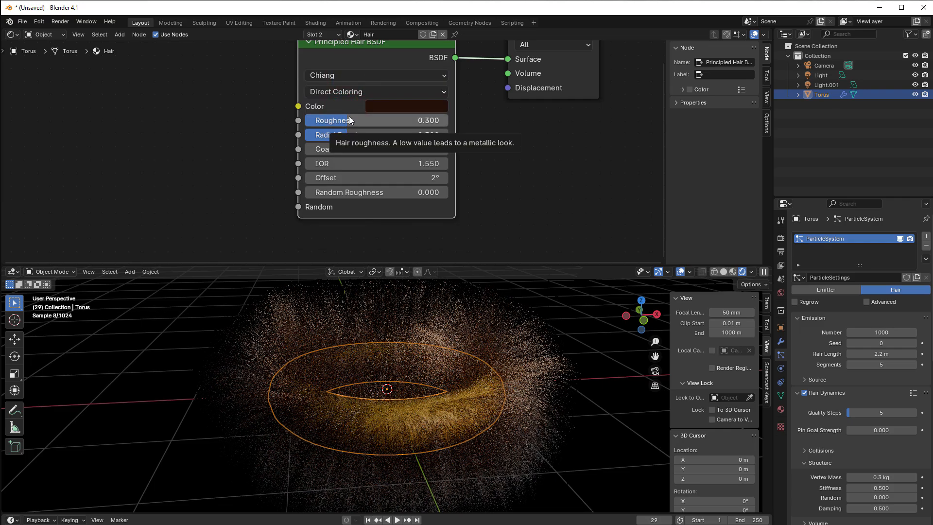
Step: Keep Direct Coloring as the color parametrization and change the hair color to a dark bluish grey
click(357, 92)
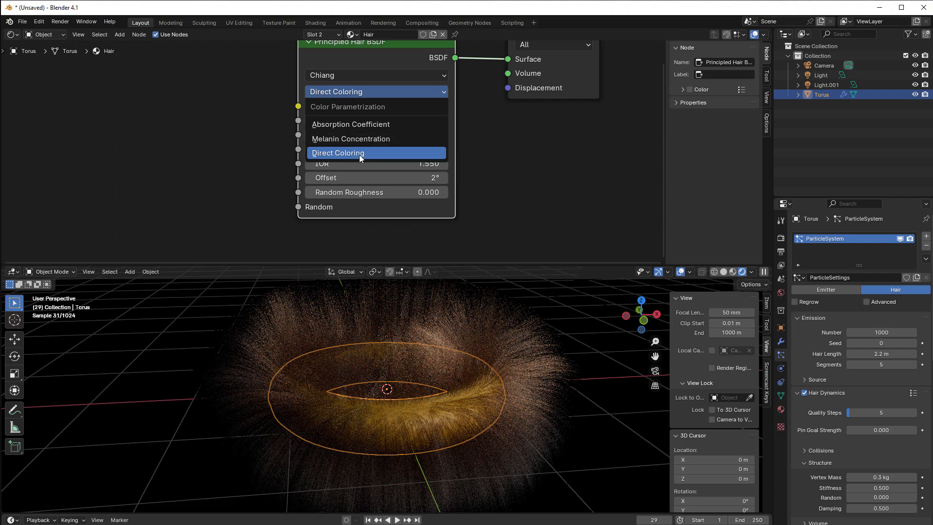
click(354, 91)
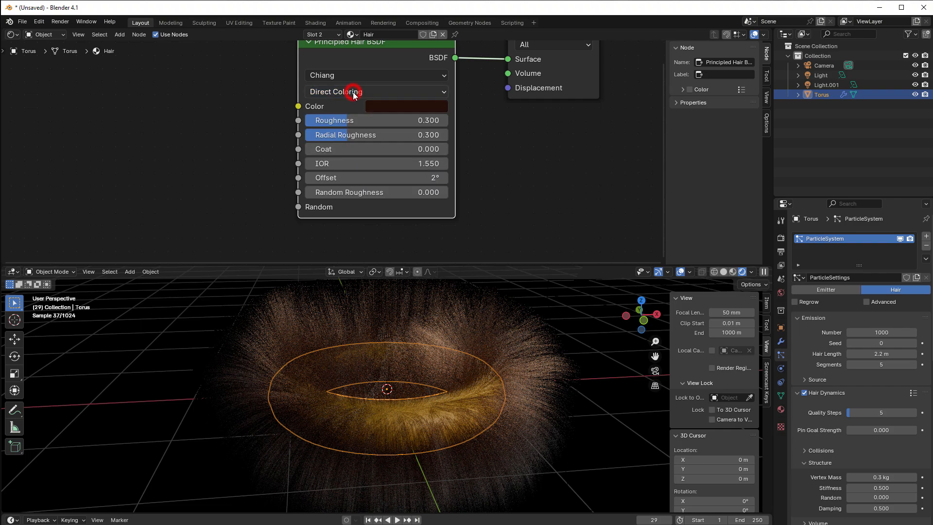
click(382, 111)
drag(496, 207, 496, 119)
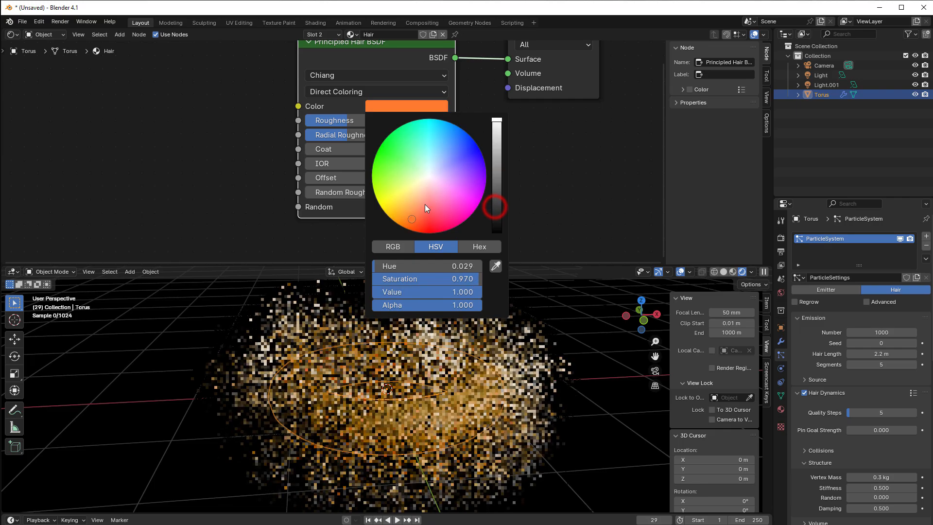
drag(424, 206, 470, 192)
drag(476, 160, 432, 174)
drag(499, 204, 497, 212)
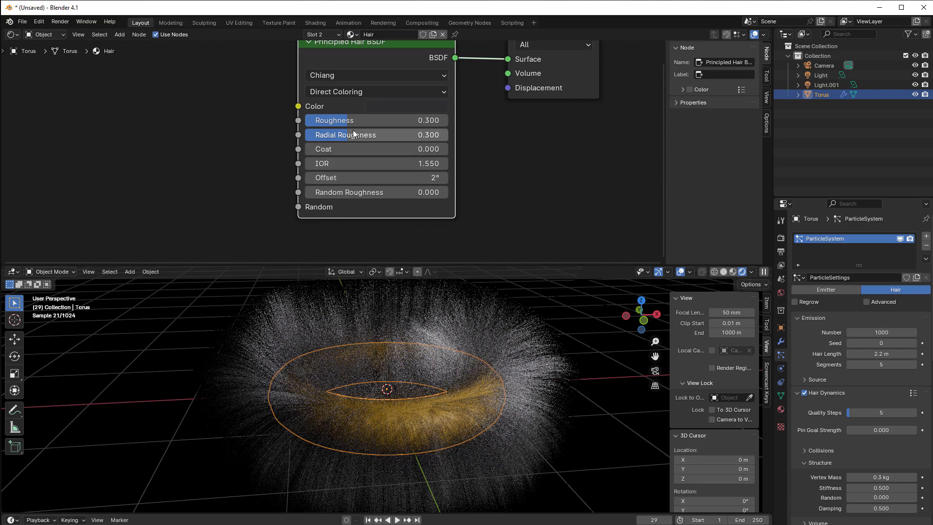
Step: Try high and low roughness values on the hair shader, ending with Roughness at 0.182 and Radial Roughness at 0.150
drag(346, 118, 445, 120)
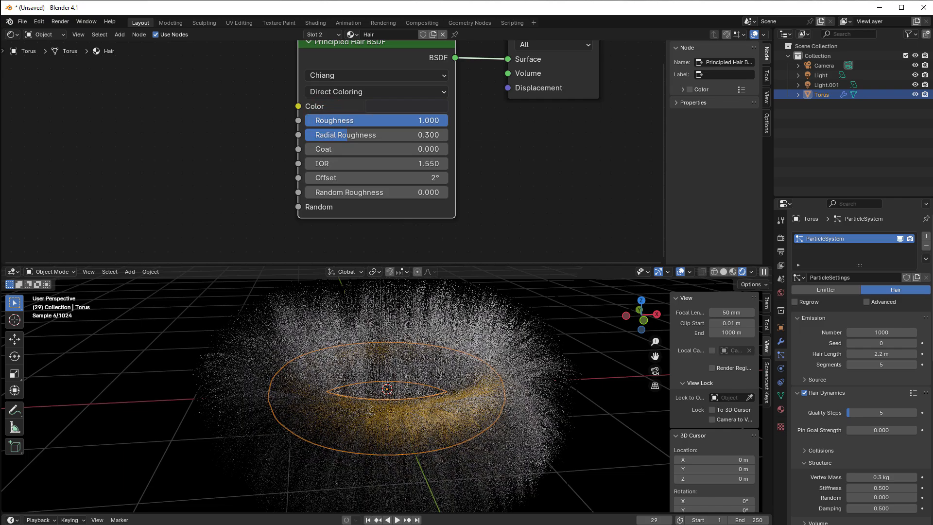
drag(429, 120, 331, 121)
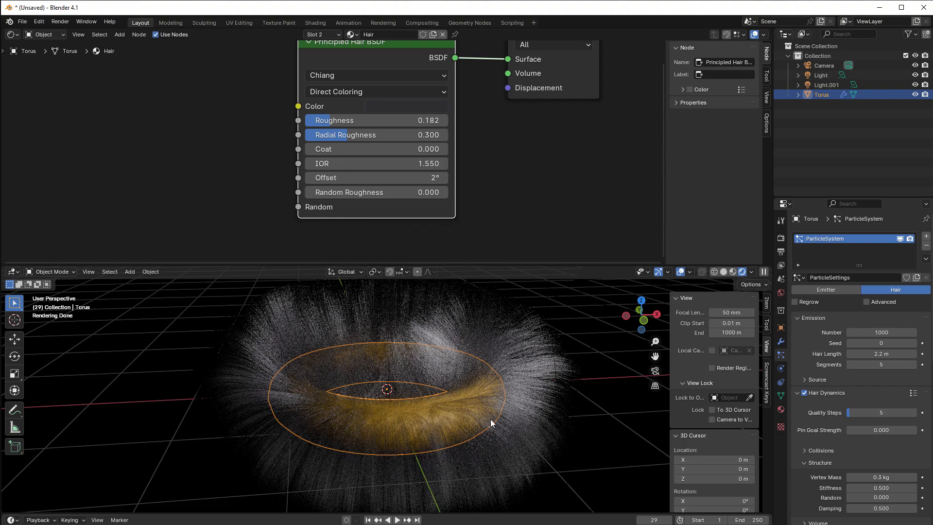
drag(343, 135, 431, 136)
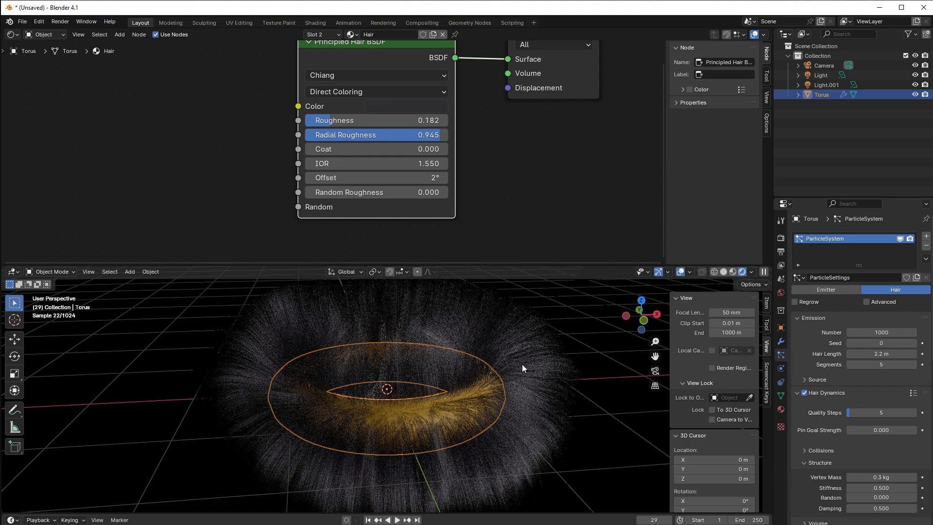
drag(438, 134, 367, 135)
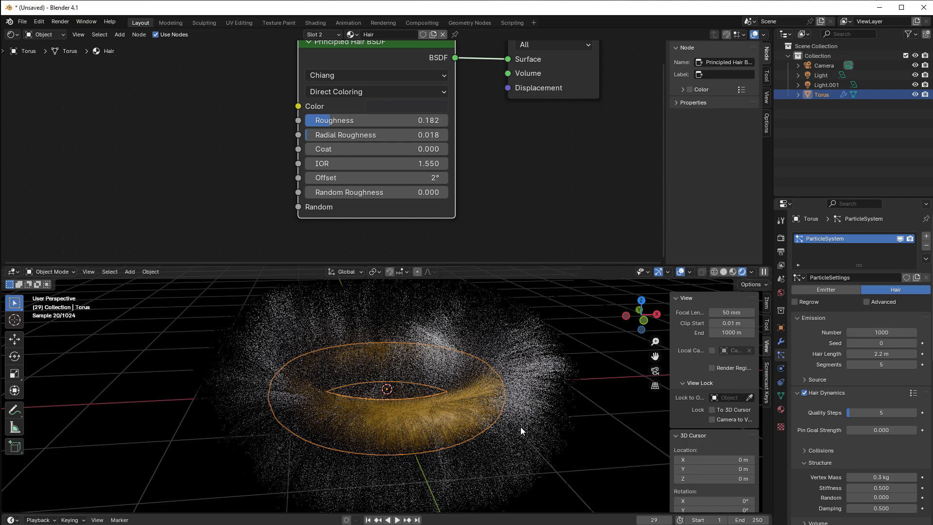
drag(331, 139, 368, 140)
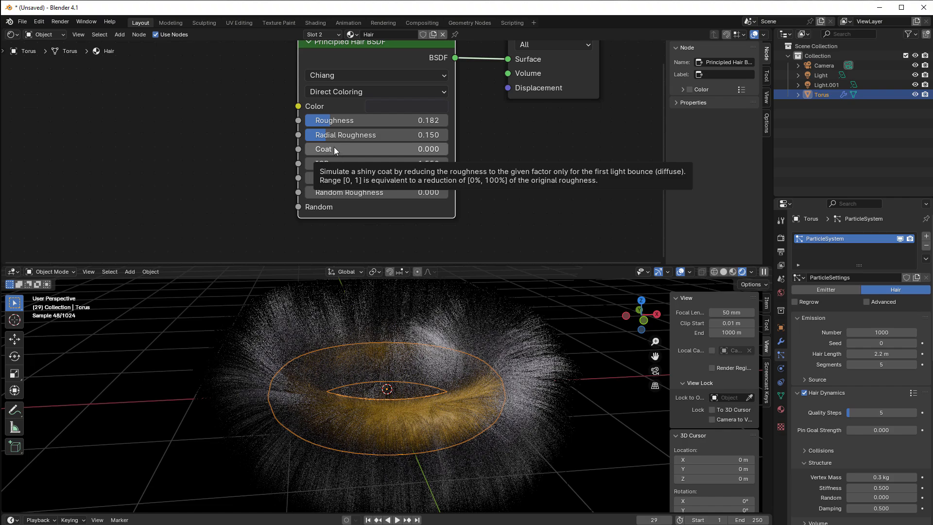
Step: Try a Coat value of 0.586 on the hair shader, then reduce it to 0.109
drag(334, 147, 417, 146)
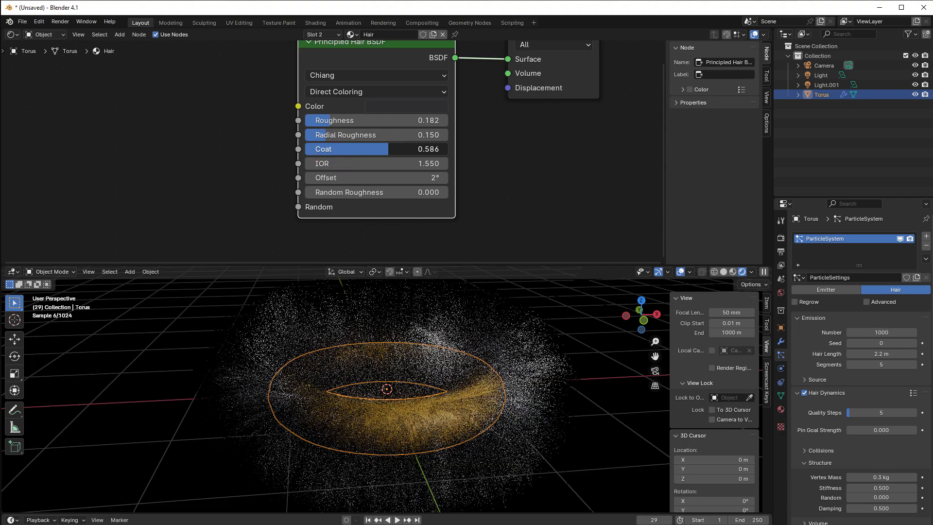
drag(389, 146, 320, 147)
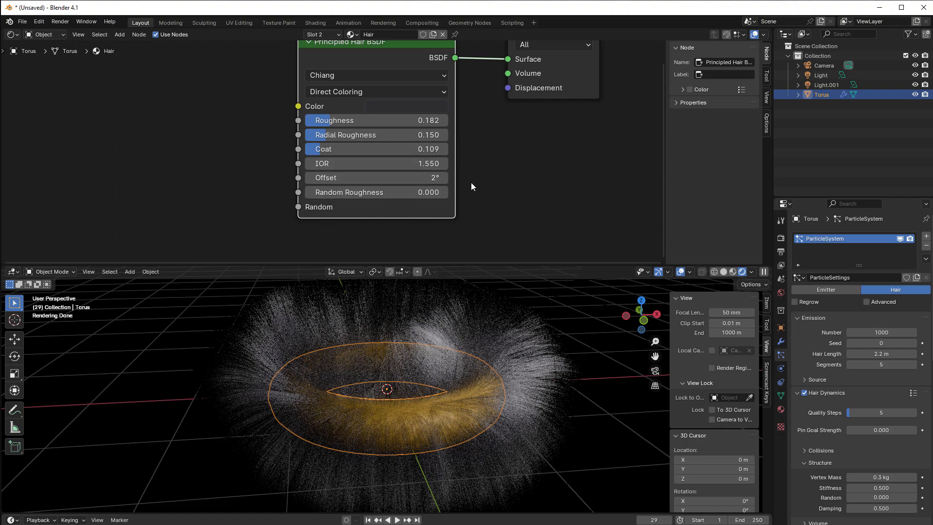
Step: Switch the color parametrization to Melanin Concentration, with Melanin at 0.359 and Melanin Redness at 0.632
click(354, 90)
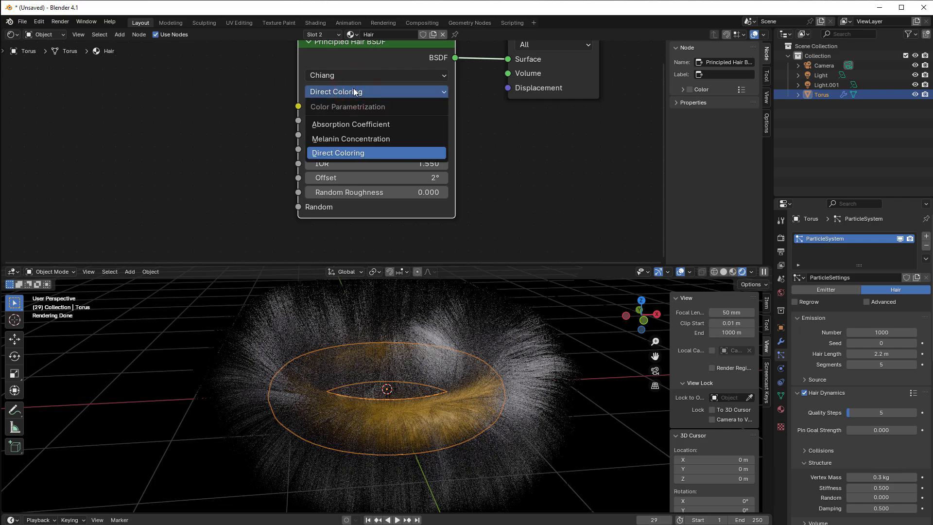
click(348, 133)
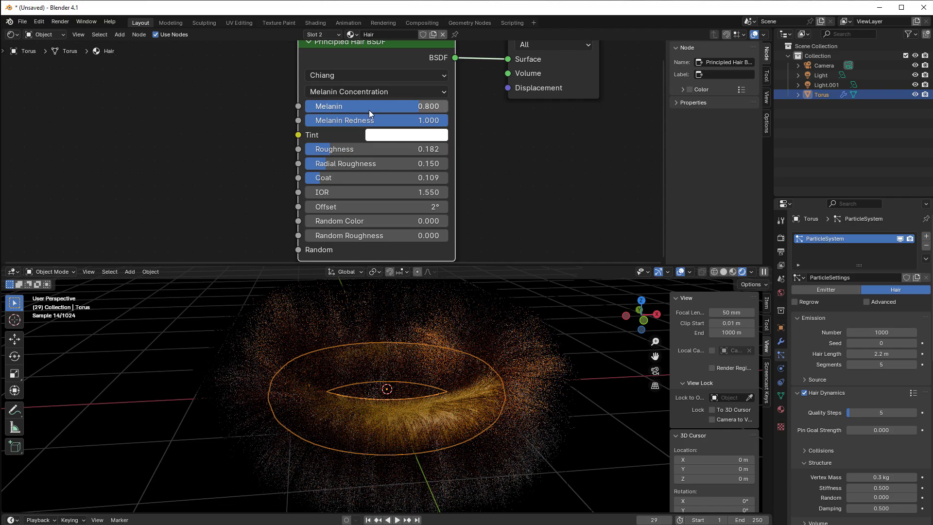
drag(418, 105, 302, 105)
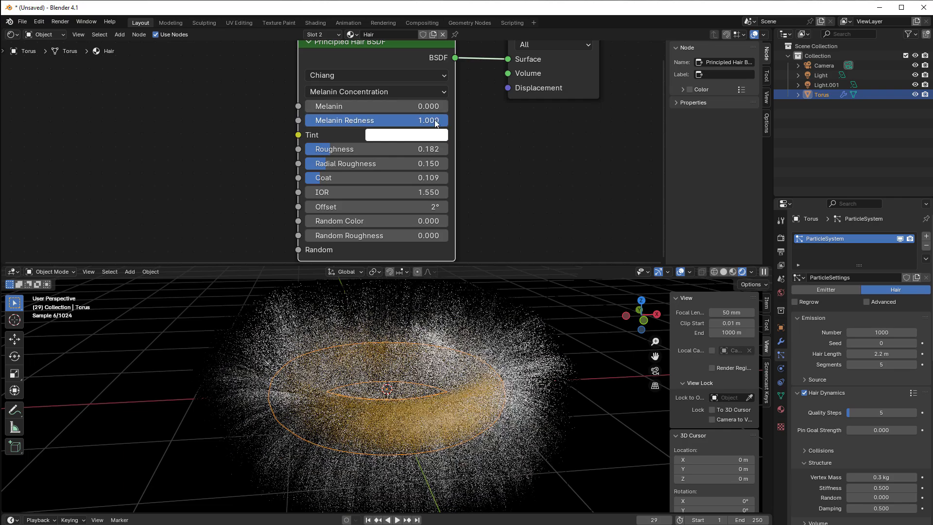
drag(436, 123, 341, 121)
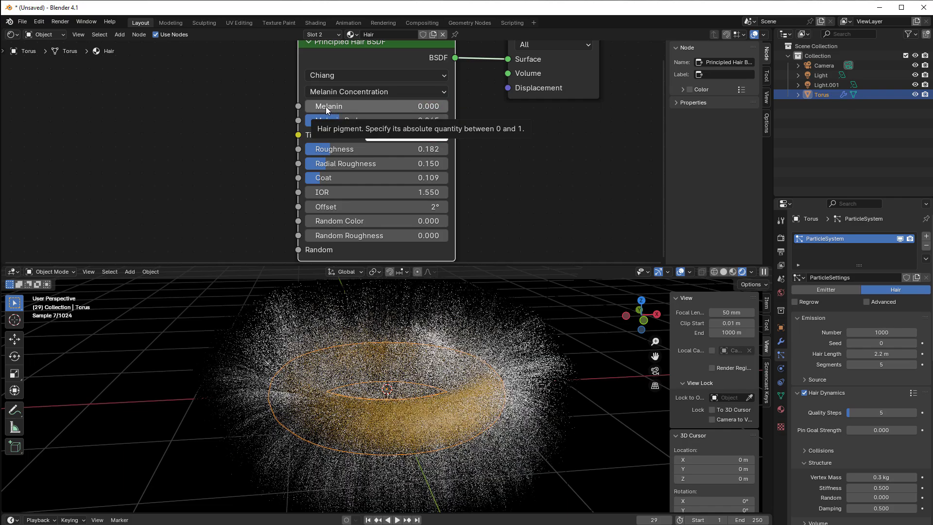
drag(326, 107, 450, 106)
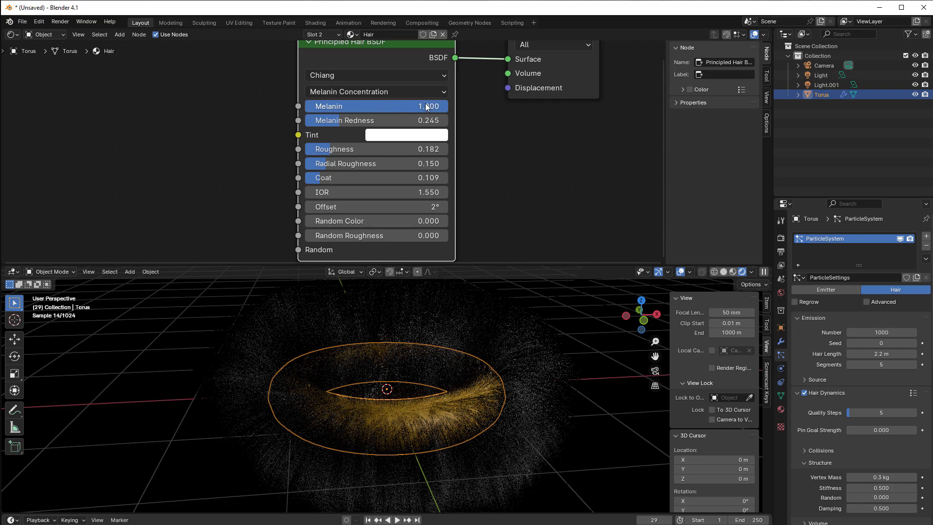
drag(426, 107, 390, 120)
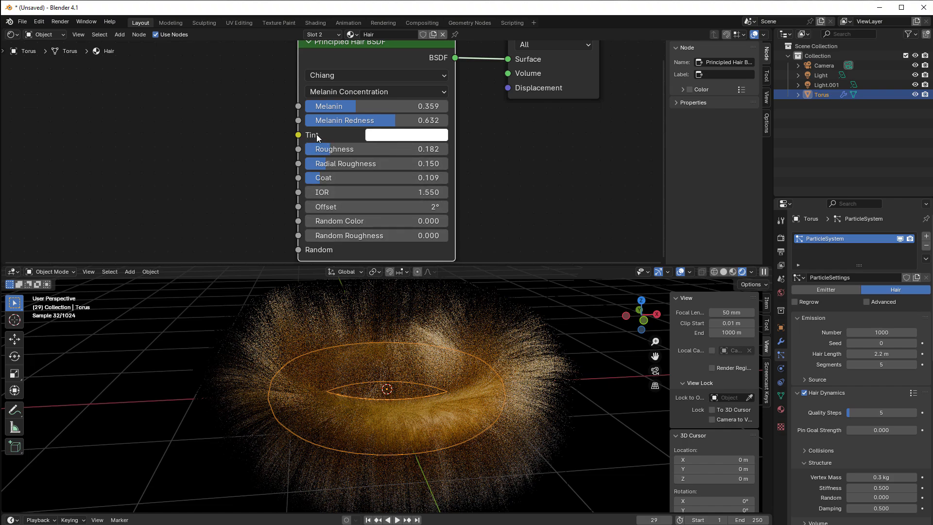
Step: Try a bright green Tint on the hair shader, returning it to near white
click(379, 135)
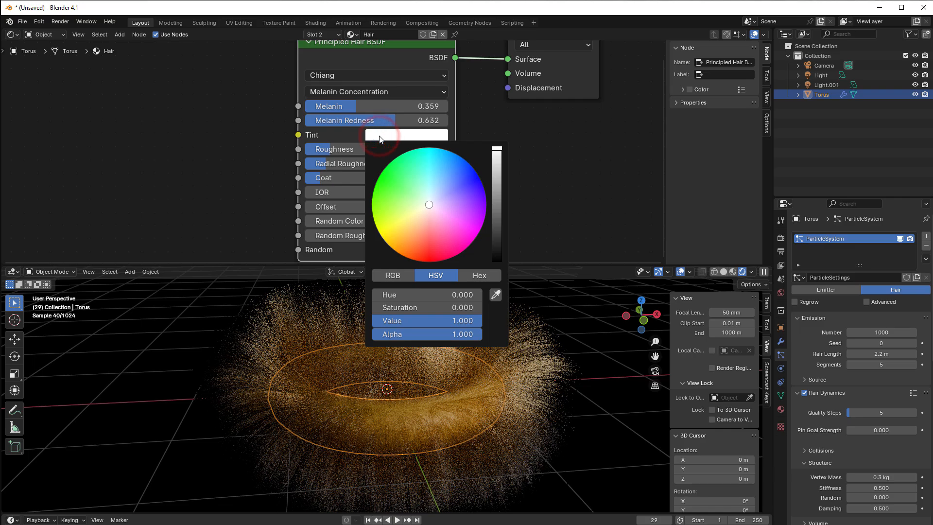
drag(393, 173, 384, 172)
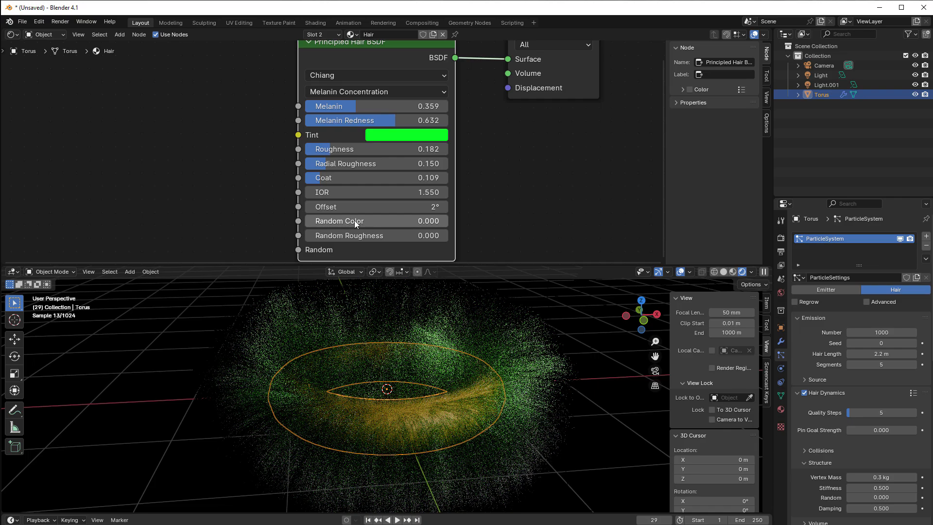
click(383, 132)
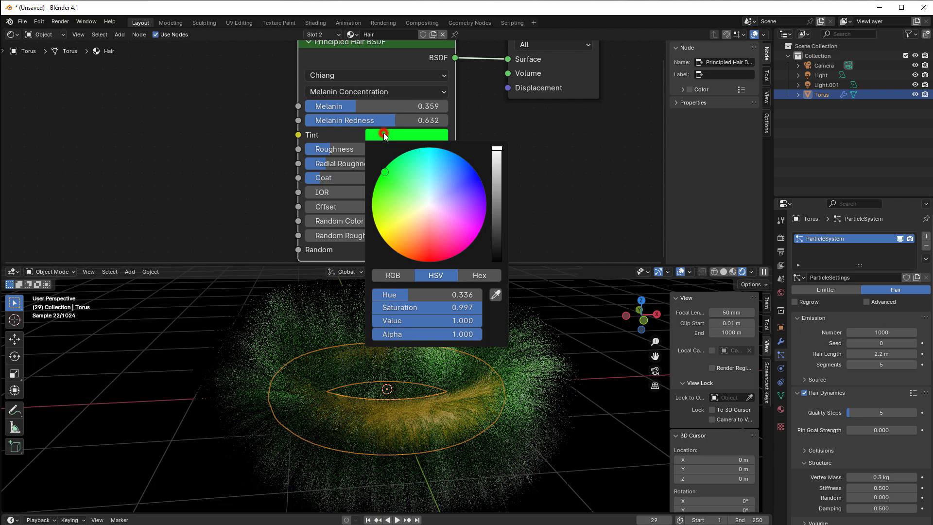
click(430, 203)
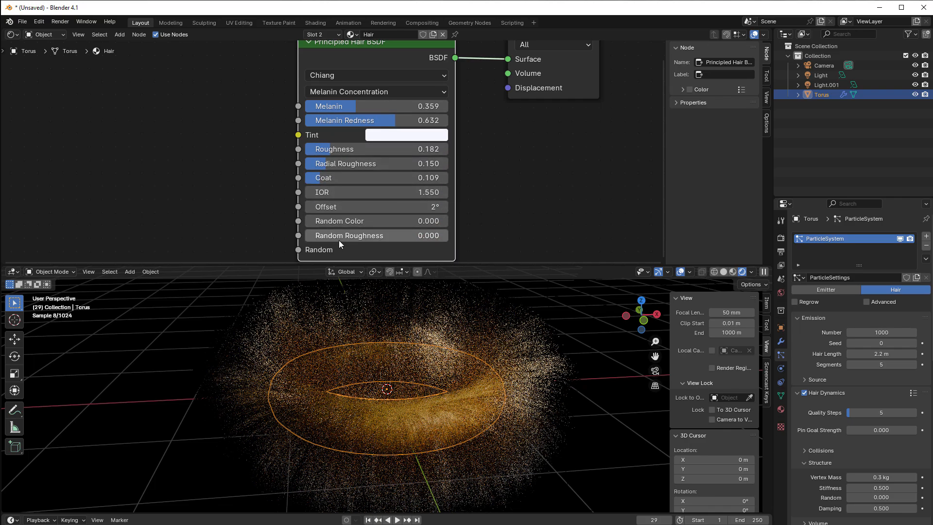
Step: Switch the hair shader's color parametrization to Absorption Coefficient and try raising the first coefficient to 1.146
click(354, 90)
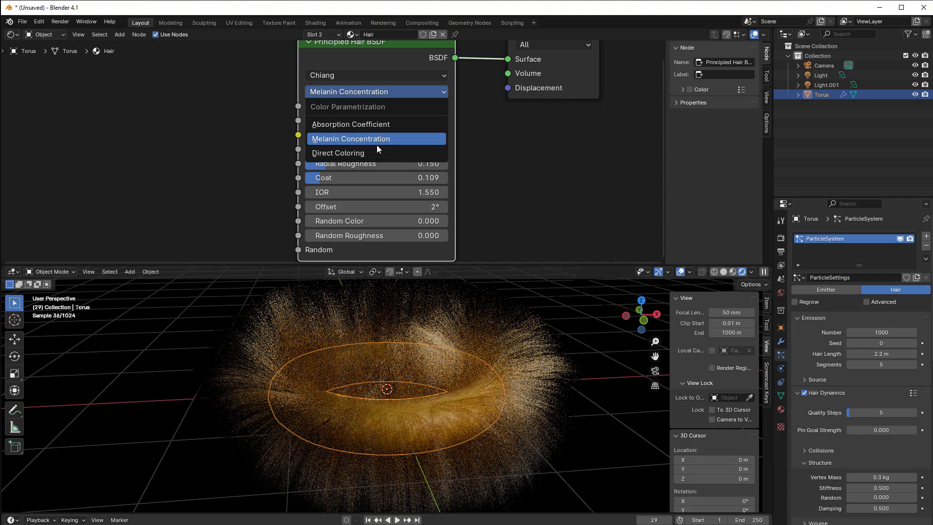
click(334, 124)
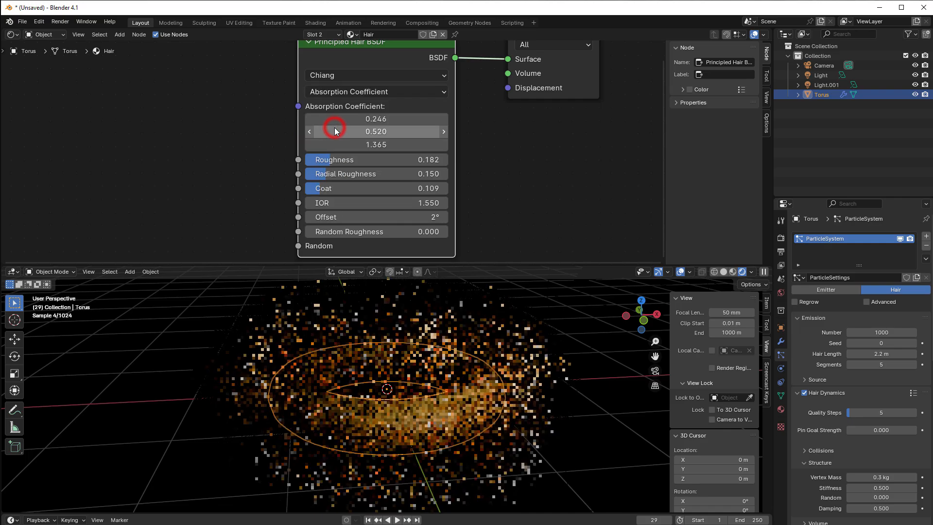
click(372, 118)
drag(372, 118, 422, 114)
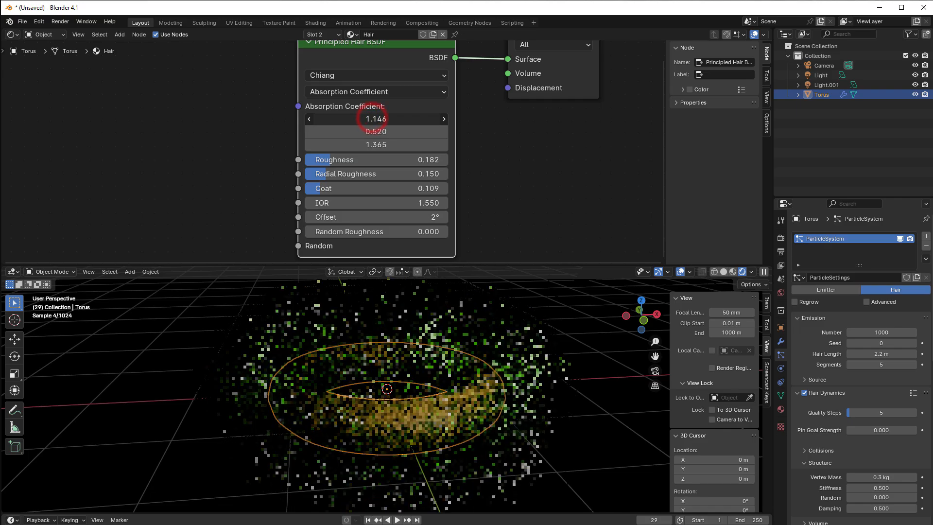
click(444, 119)
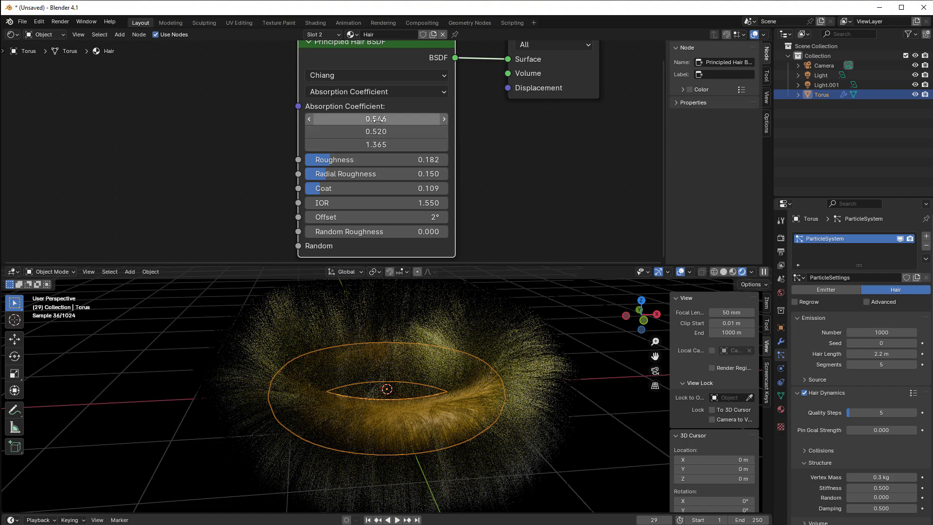
Step: Set the first absorption coefficient to 0 and the third to 1.265, keeping the Absorption Coefficient parametrization
click(379, 120)
text(0)
key(Return)
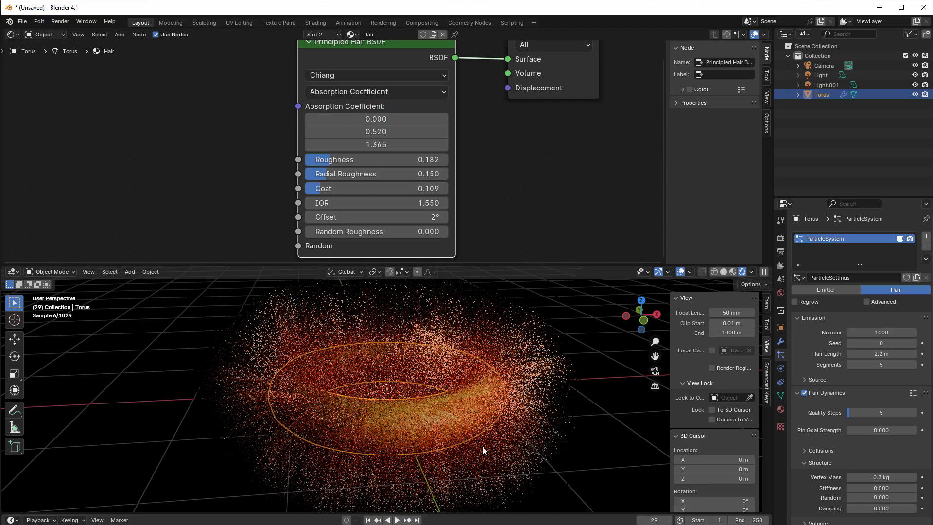
drag(383, 144, 376, 144)
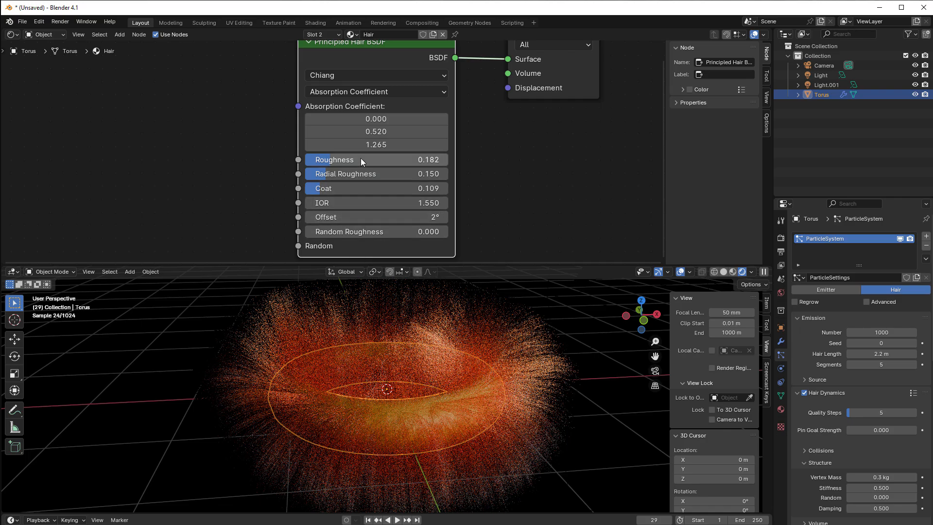
click(348, 92)
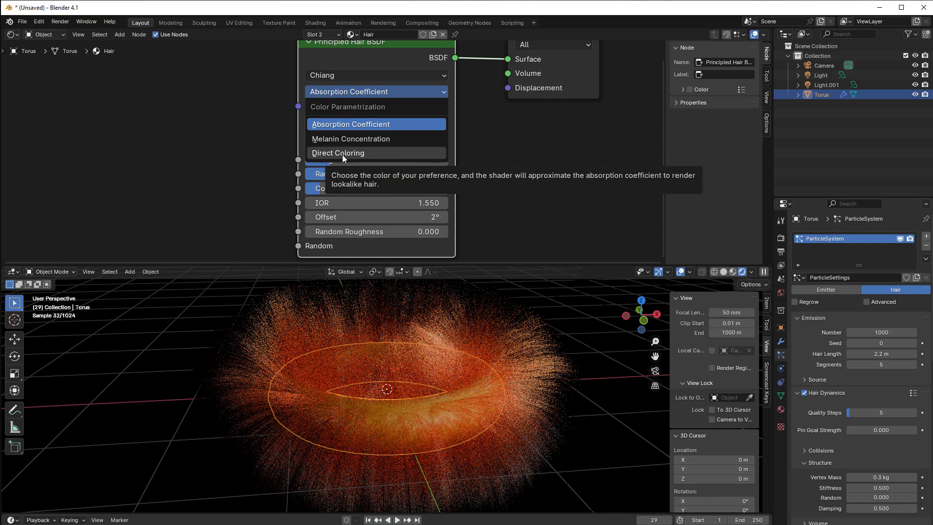
click(535, 167)
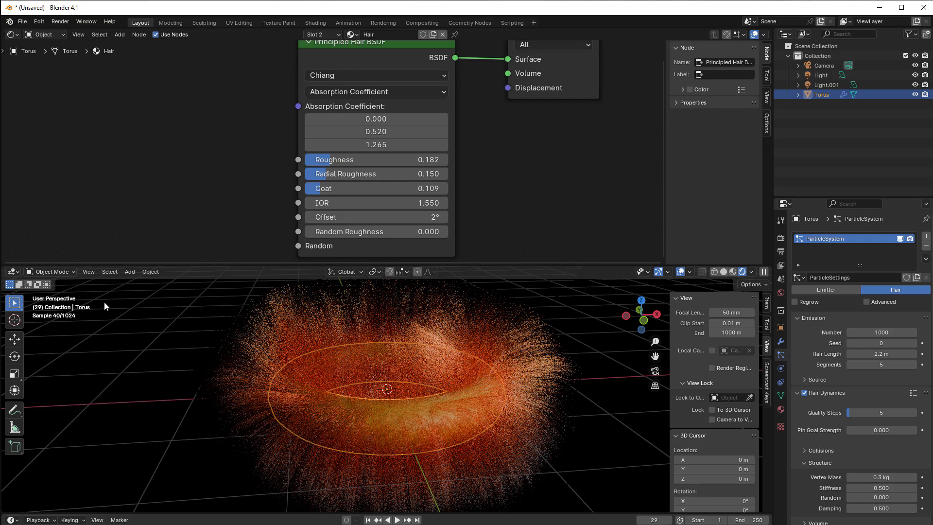
Step: Change the 3D viewport area to an Image Editor and show the render result in Slot 1
click(10, 272)
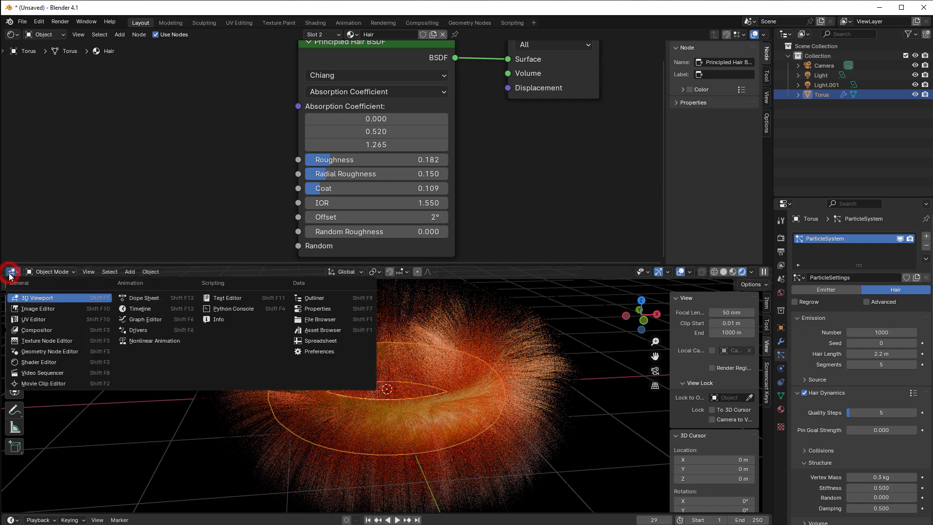
click(43, 310)
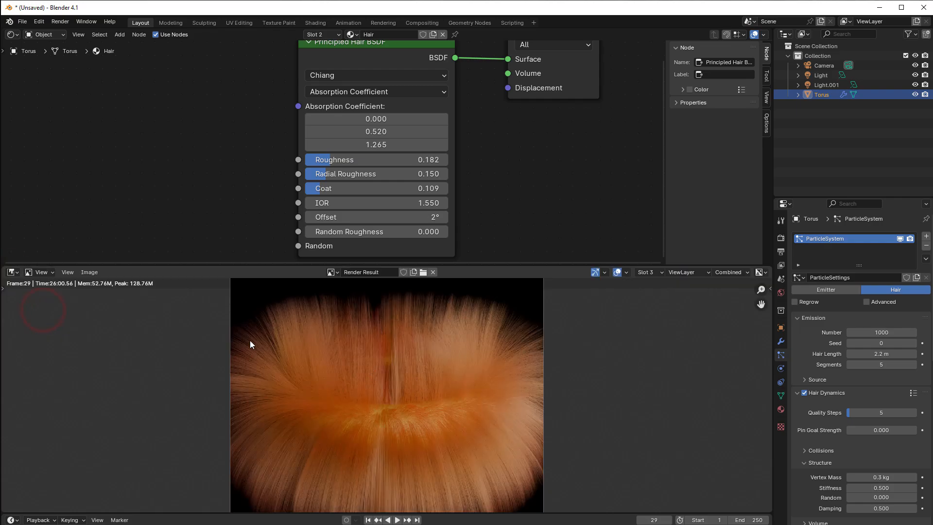
click(641, 272)
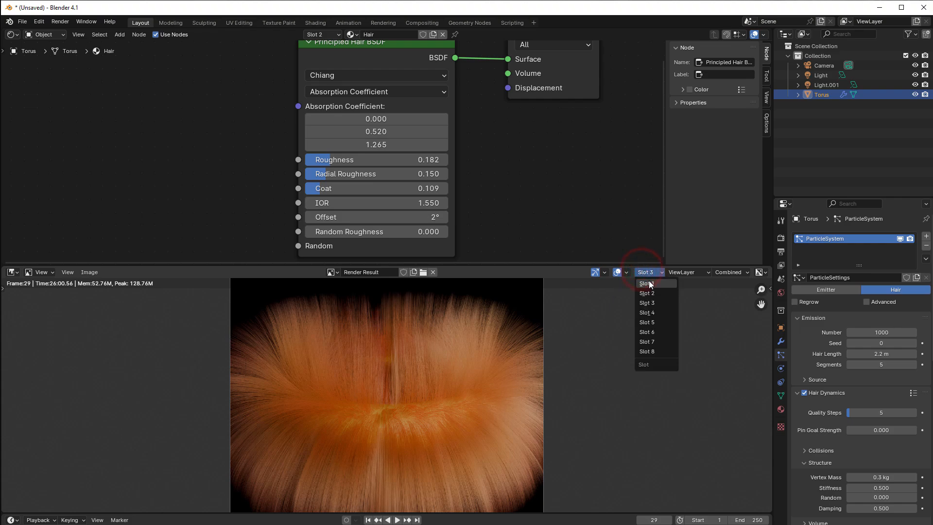
click(649, 285)
scroll(381, 379, up, 1)
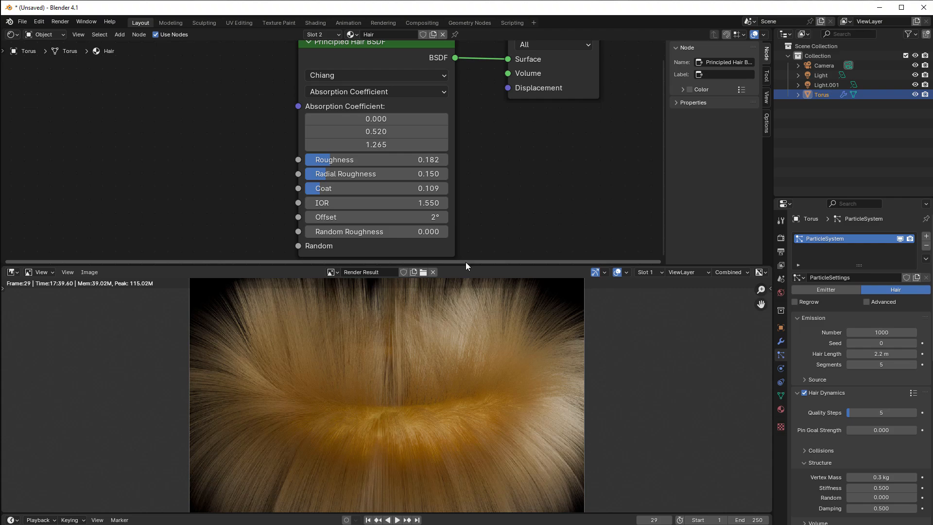
Step: Switch the color parametrization to Melanin Concentration and enlarge the render area to compare the settings with the Slot 1 render
click(376, 92)
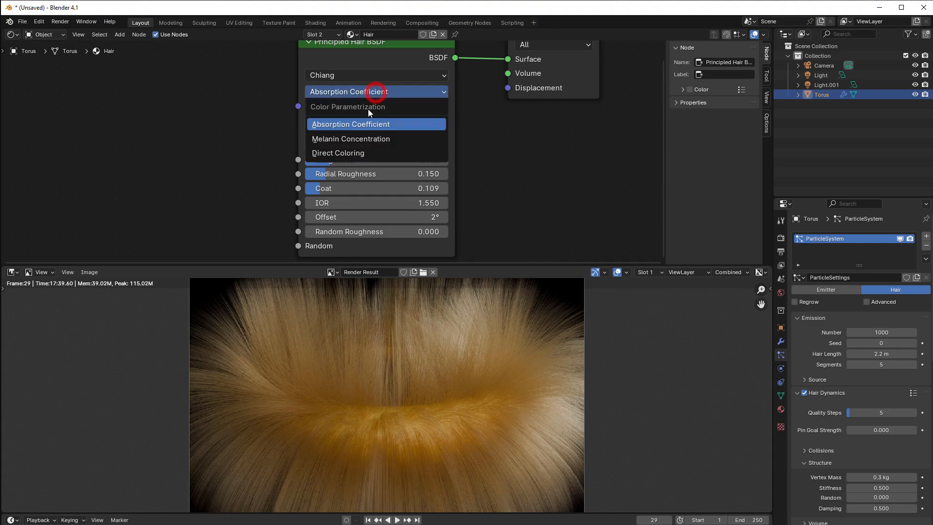
click(342, 140)
drag(458, 263, 454, 190)
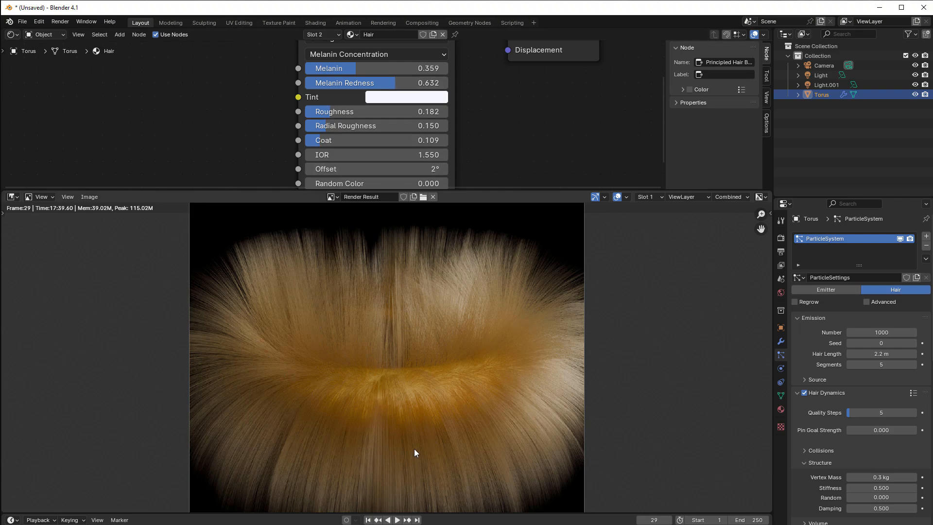
middle_drag(490, 115, 500, 127)
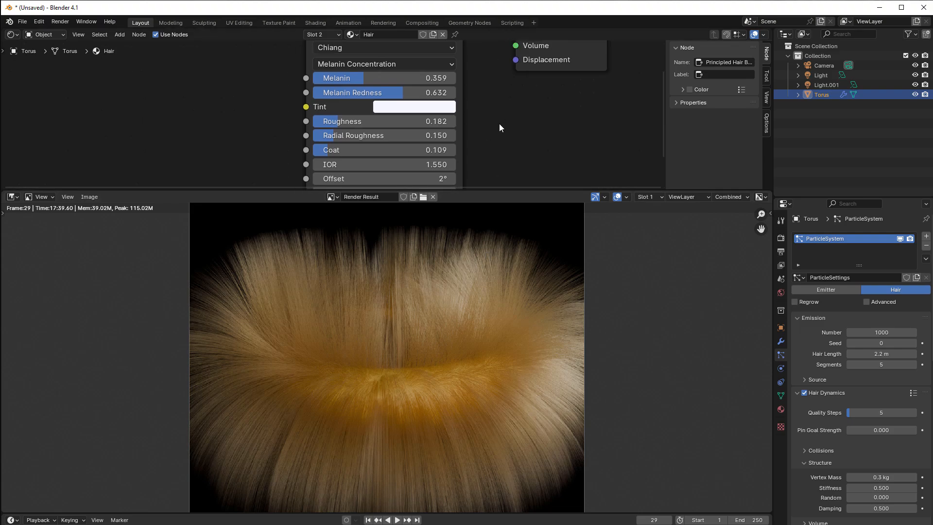
Step: Show the Slot 2 render and switch the hair shader's color parametrization to Direct Coloring
click(656, 197)
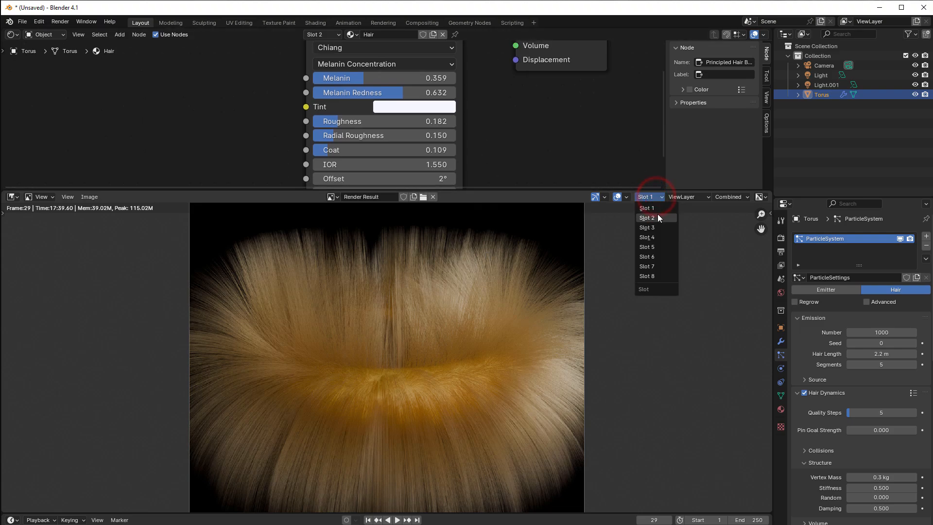
click(657, 214)
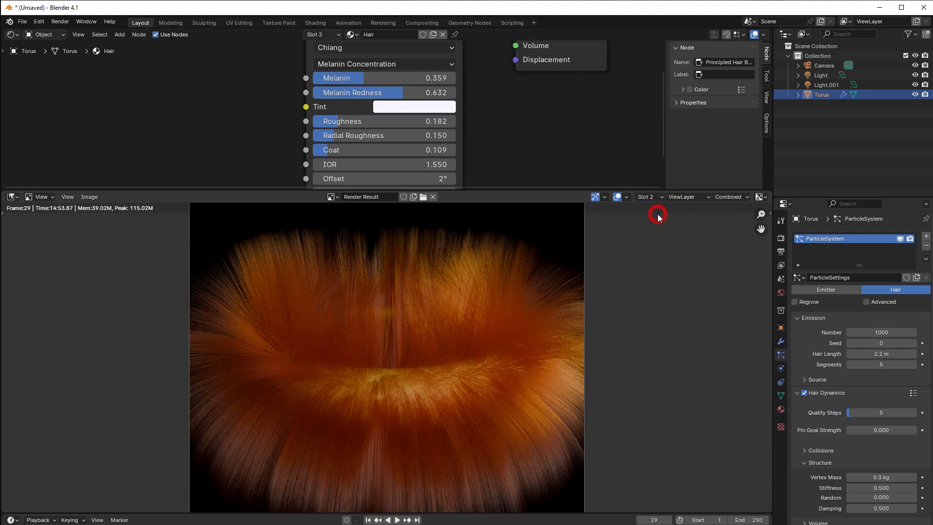
click(373, 62)
click(358, 124)
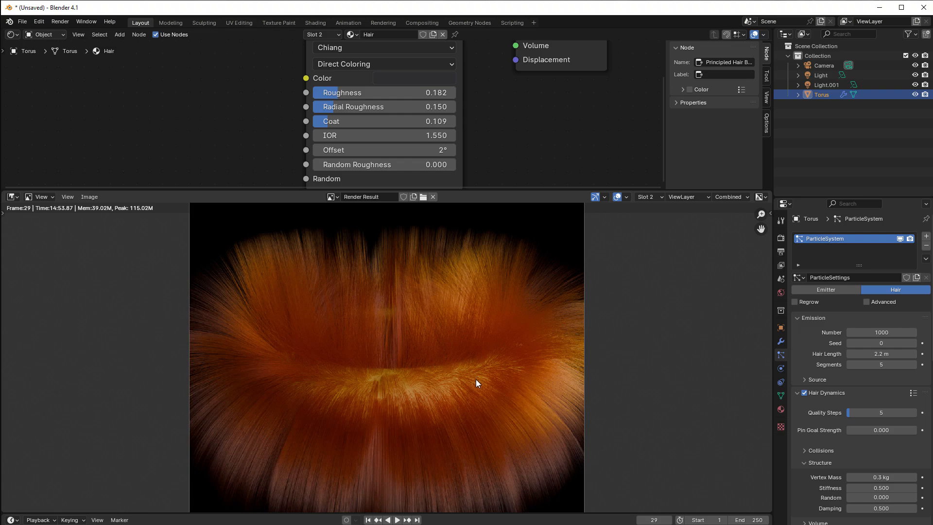
Step: Show the Slot 3 render and switch the hair shader's color parametrization back to Absorption Coefficient
click(408, 64)
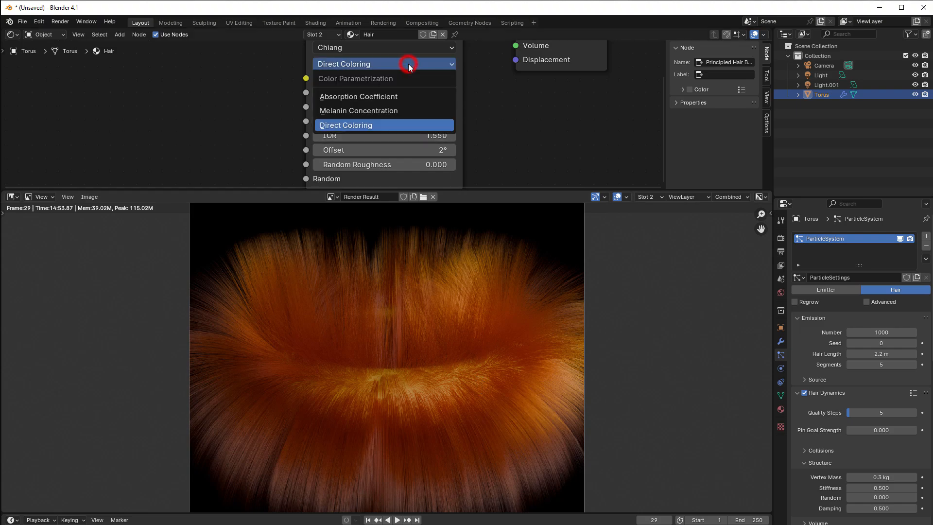
click(645, 195)
click(648, 227)
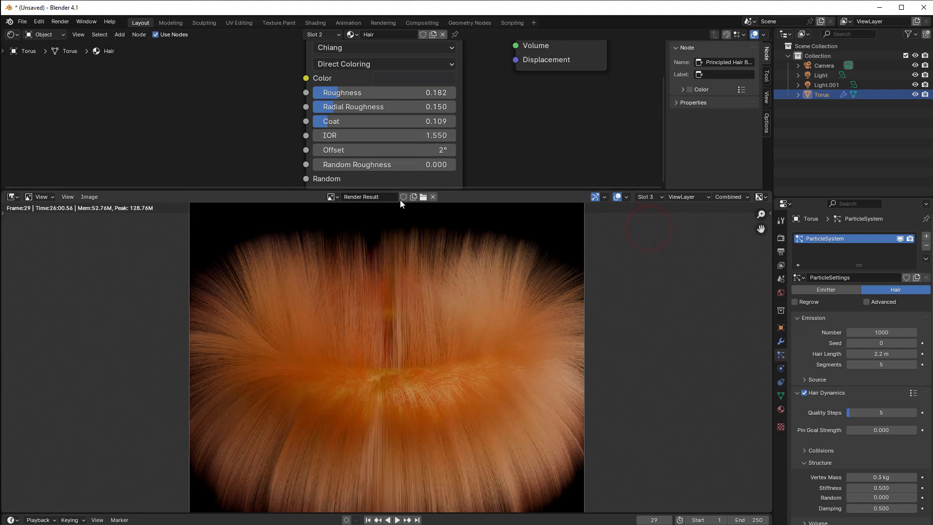
click(342, 64)
click(343, 93)
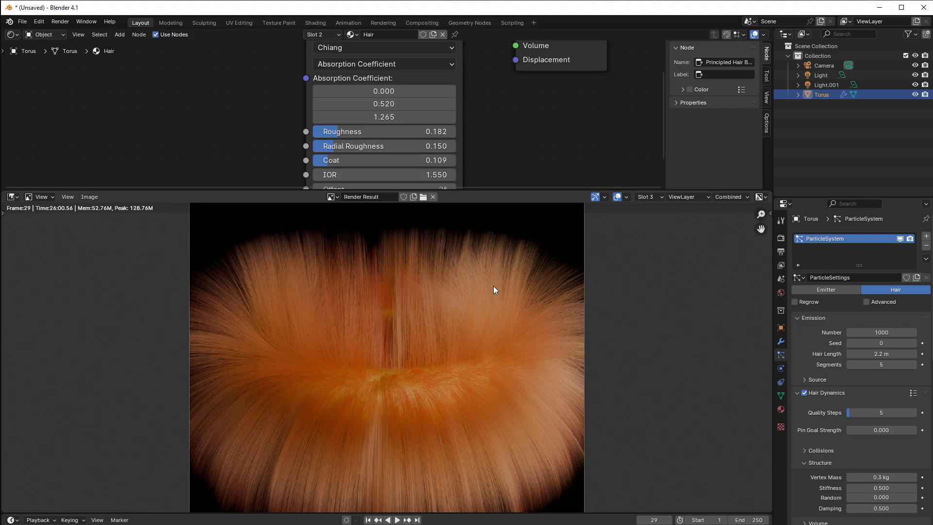
Step: Compare the renders in Slot 2 and Slot 1, and enlarge the node editor area to fit the whole hair shader
click(653, 197)
click(649, 218)
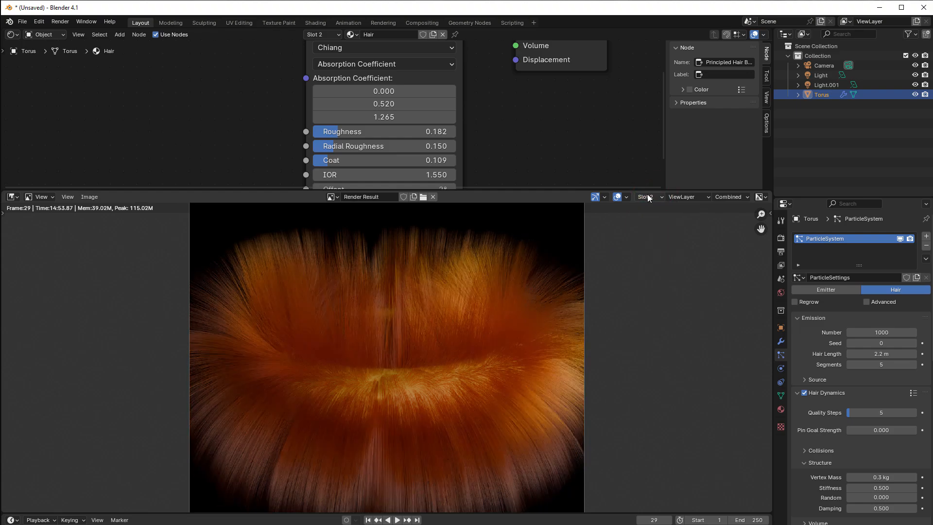
click(647, 197)
click(649, 209)
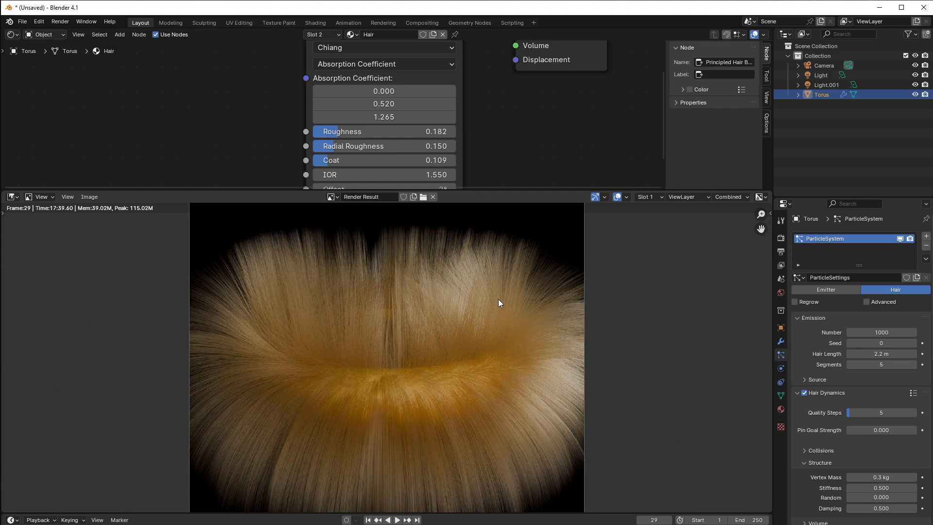
drag(484, 189, 484, 295)
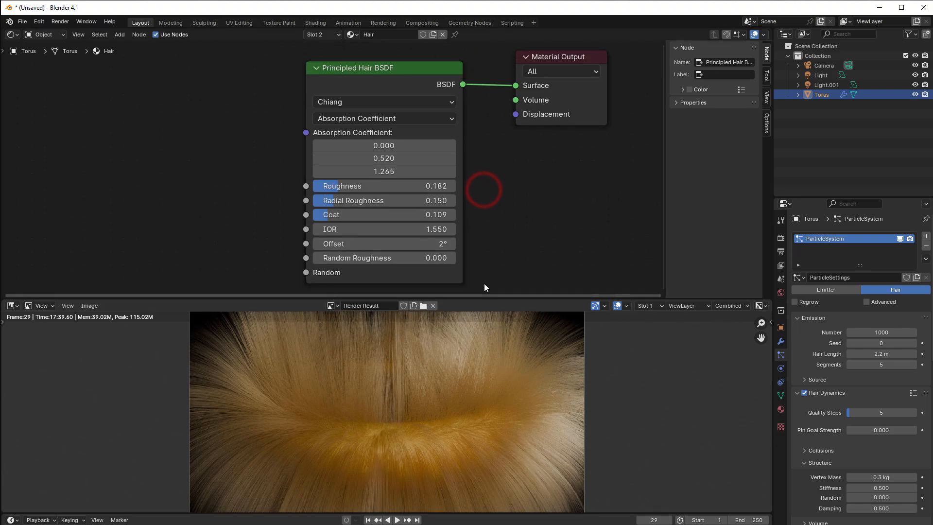
middle_drag(490, 252, 500, 253)
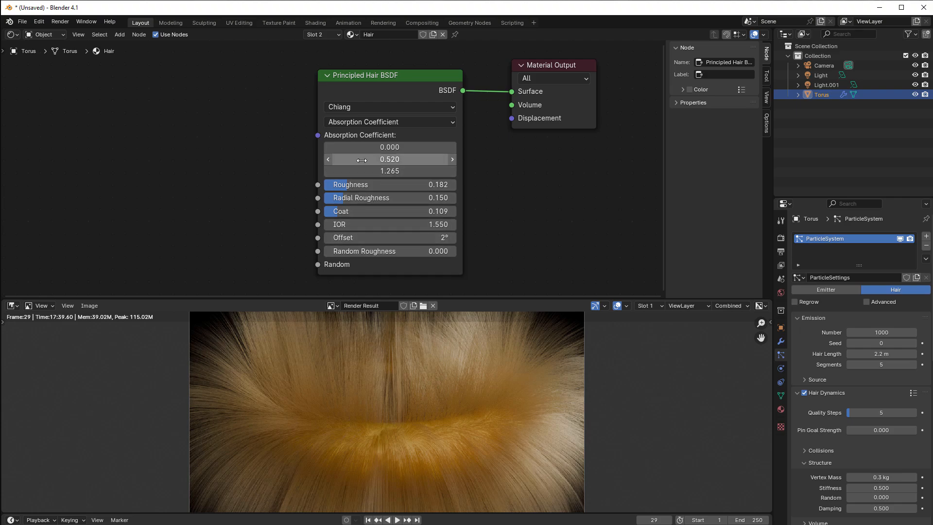
scroll(445, 372, down, 1)
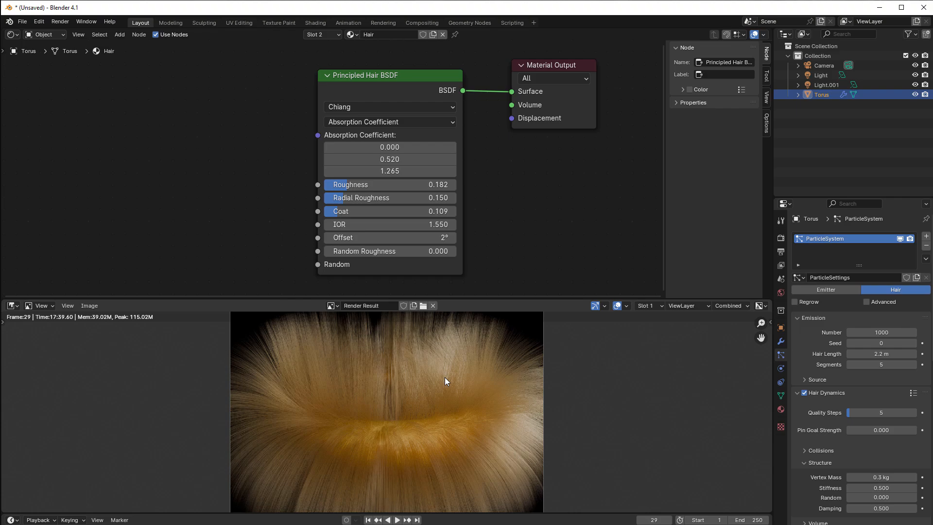